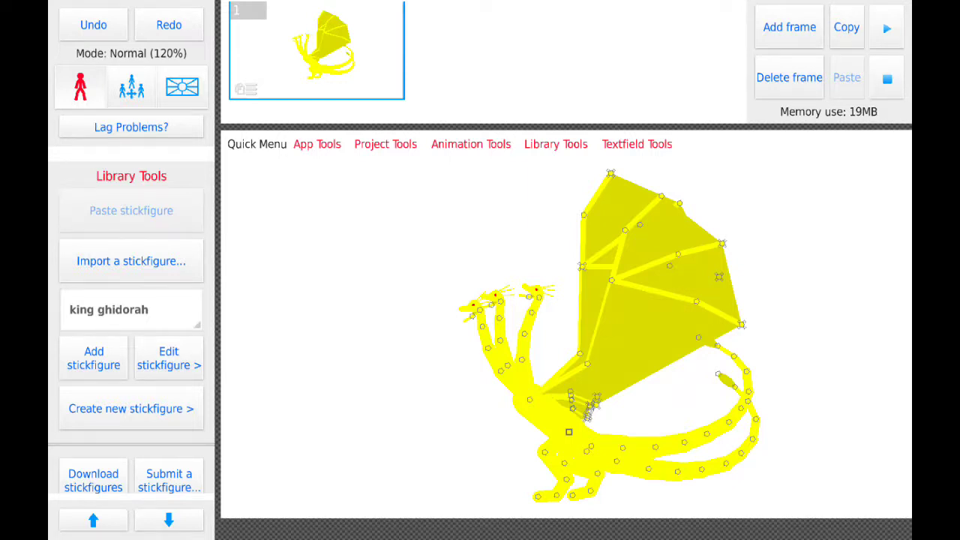
Step: At 190% zoom, bend the wing at its base joint, undo the bend, and deselect
{"action": "left_click_drag", "start_coordinate": [569, 431], "coordinate": [546, 383]}
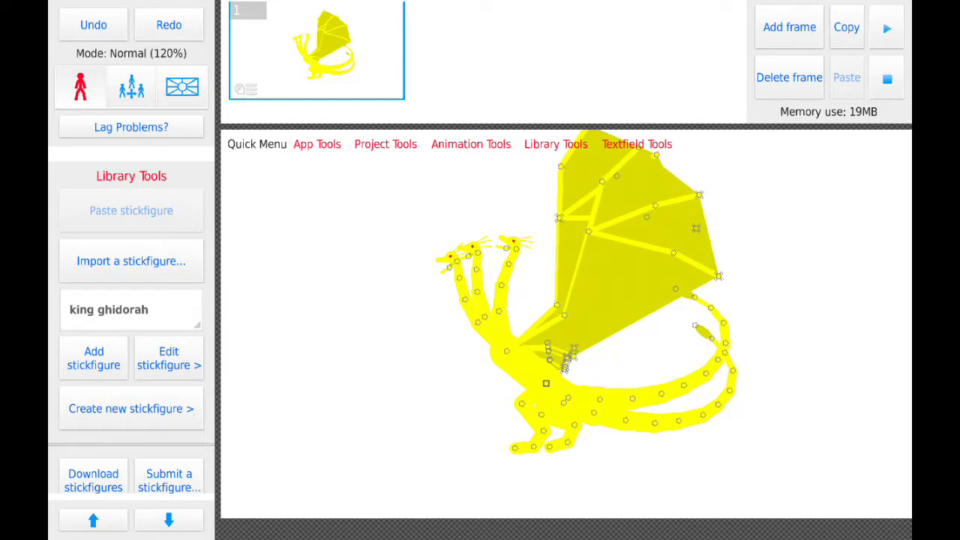
{"action": "scroll", "coordinate": [571, 338], "scroll_direction": "up", "scroll_amount": 1}
{"action": "scroll", "coordinate": [570, 337], "scroll_direction": "up", "scroll_amount": 1}
{"action": "left_click_drag", "start_coordinate": [559, 307], "coordinate": [561, 311]}
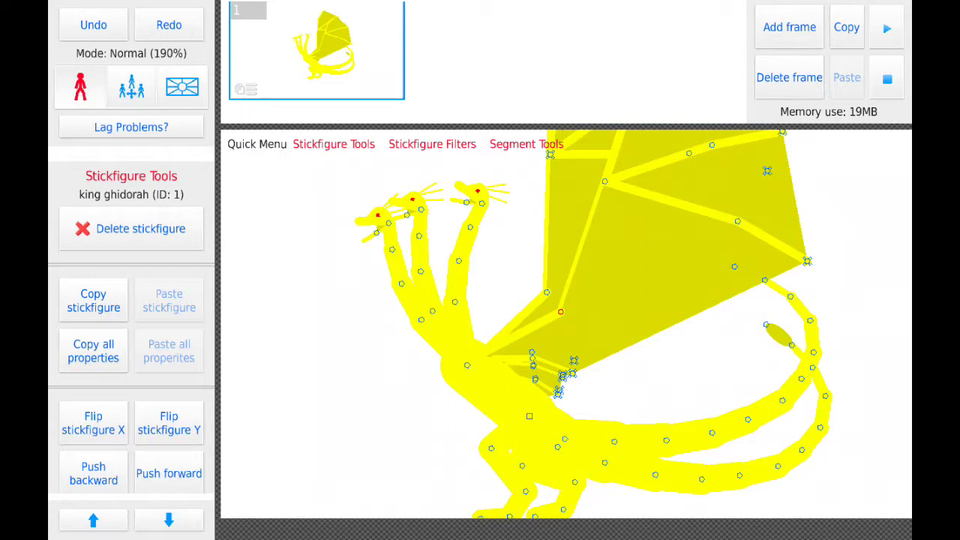
{"action": "left_click", "coordinate": [93, 25]}
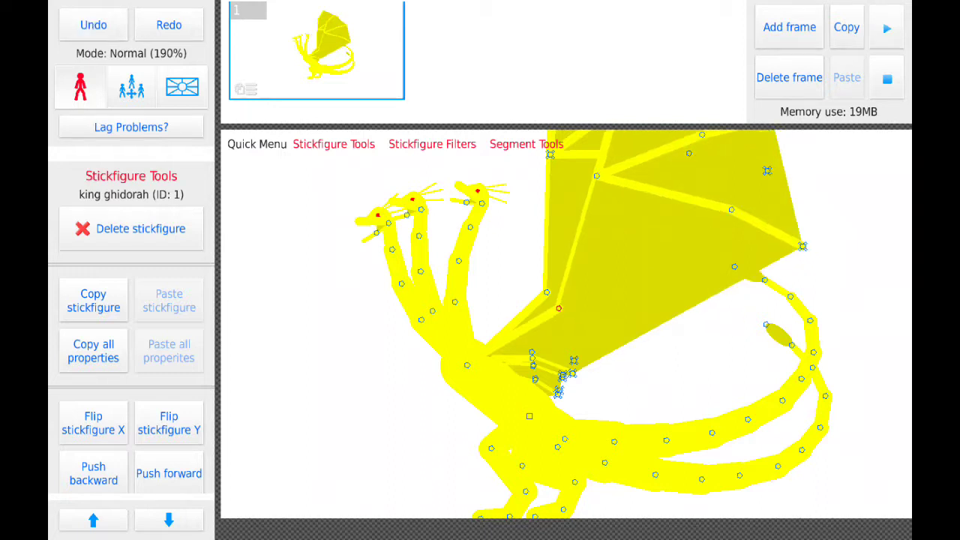
{"action": "left_click_drag", "start_coordinate": [713, 338], "coordinate": [756, 375]}
{"action": "scroll", "coordinate": [570, 323], "scroll_direction": "down", "scroll_amount": 1}
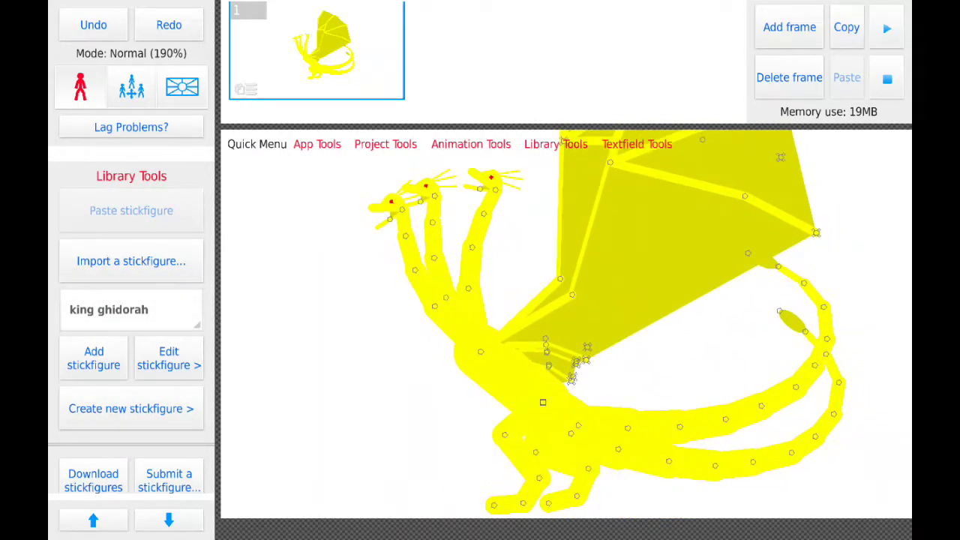
{"action": "scroll", "coordinate": [570, 323], "scroll_direction": "up", "scroll_amount": 4}
Step: At 360% zoom, inspect the heads, wing base and legs, selecting then deselecting the figure
{"action": "left_click_drag", "start_coordinate": [570, 323], "coordinate": [592, 310]}
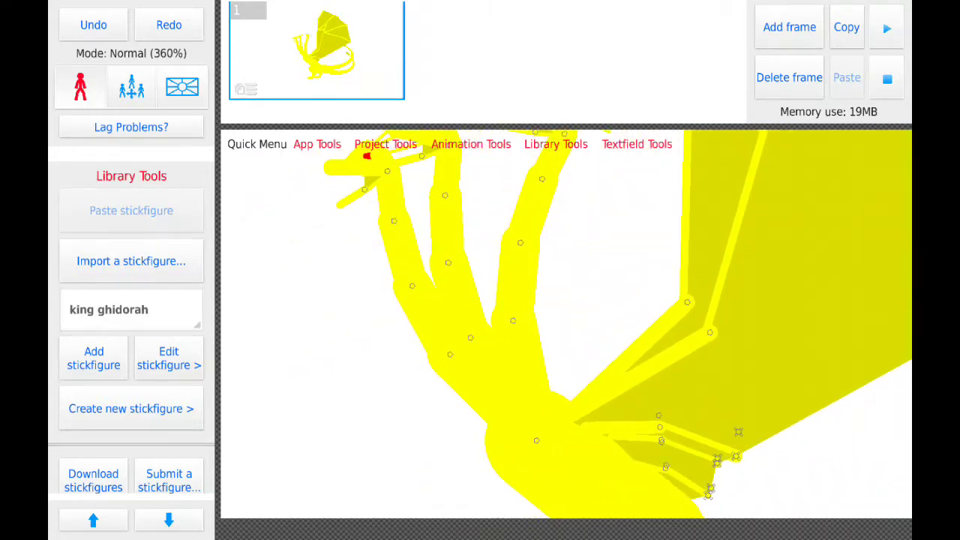
{"action": "left_click_drag", "start_coordinate": [660, 435], "coordinate": [559, 296]}
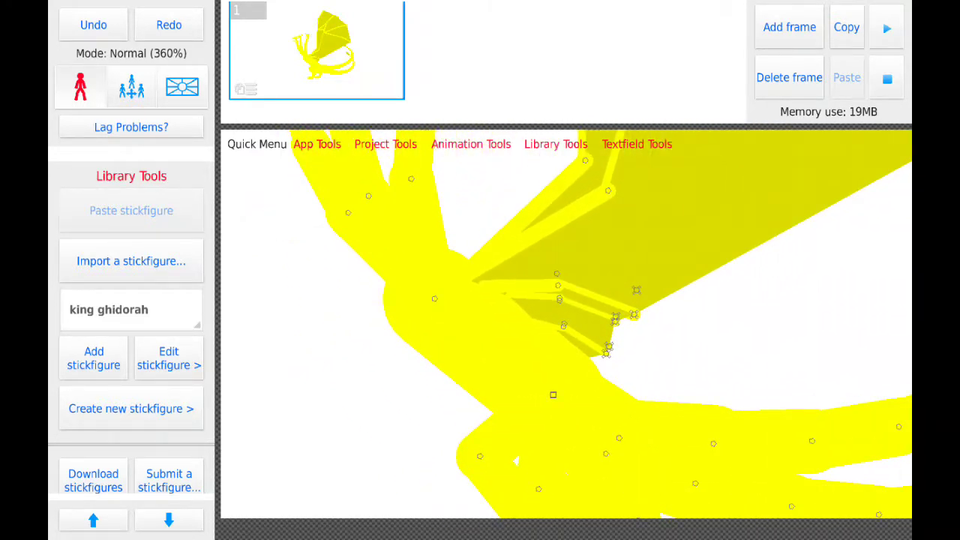
{"action": "left_click_drag", "start_coordinate": [675, 375], "coordinate": [670, 303]}
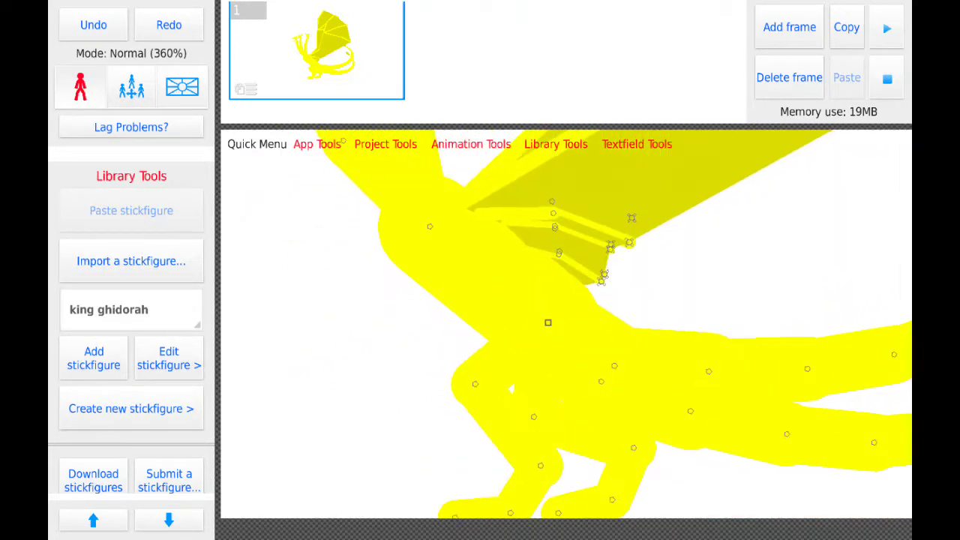
{"action": "left_click", "coordinate": [548, 323]}
{"action": "left_click_drag", "start_coordinate": [750, 338], "coordinate": [758, 282]}
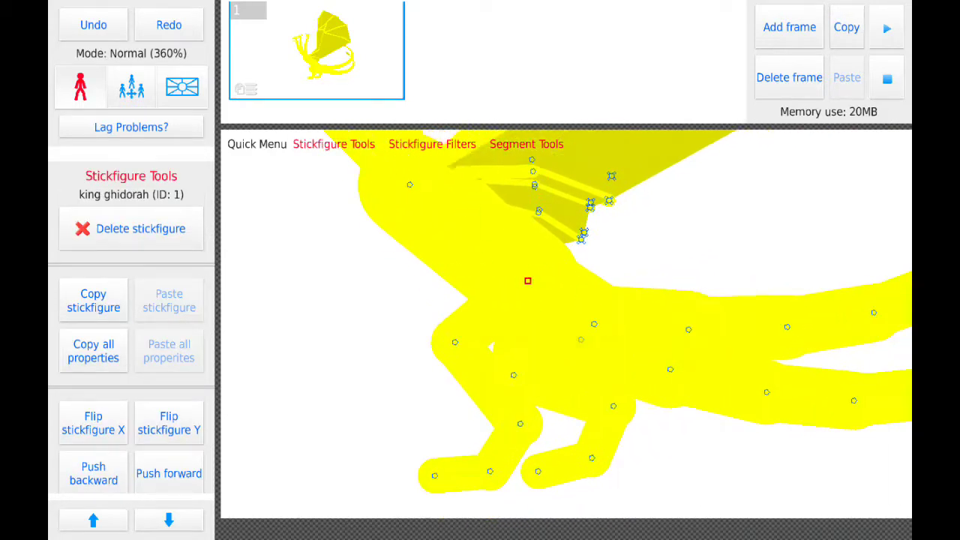
{"action": "scroll", "coordinate": [570, 300], "scroll_direction": "down", "scroll_amount": 3}
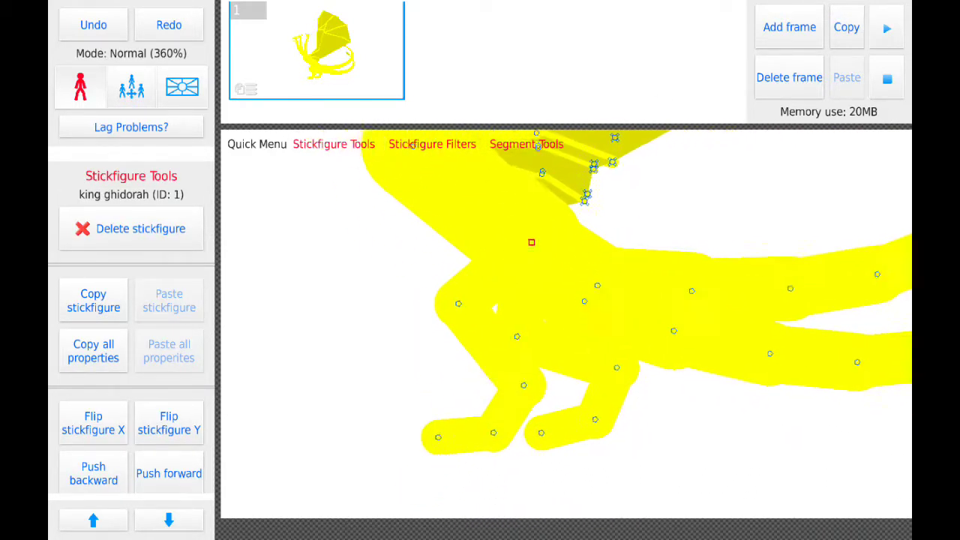
{"action": "left_click", "coordinate": [750, 450]}
{"action": "scroll", "coordinate": [570, 300], "scroll_direction": "down", "scroll_amount": 3}
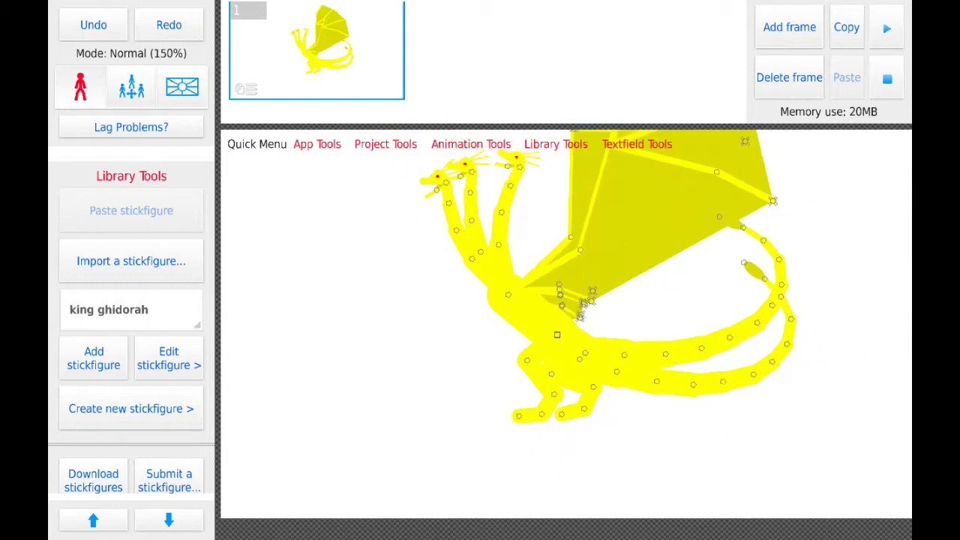
Step: Move the dragon down-left, view it at 80%, then drag it back up-right and deselect
{"action": "mouse_move", "coordinate": [556, 335]}
{"action": "left_mouse_down"}
{"action": "mouse_move", "coordinate": [510, 428]}
{"action": "mouse_move", "coordinate": [490, 373]}
{"action": "left_mouse_up"}
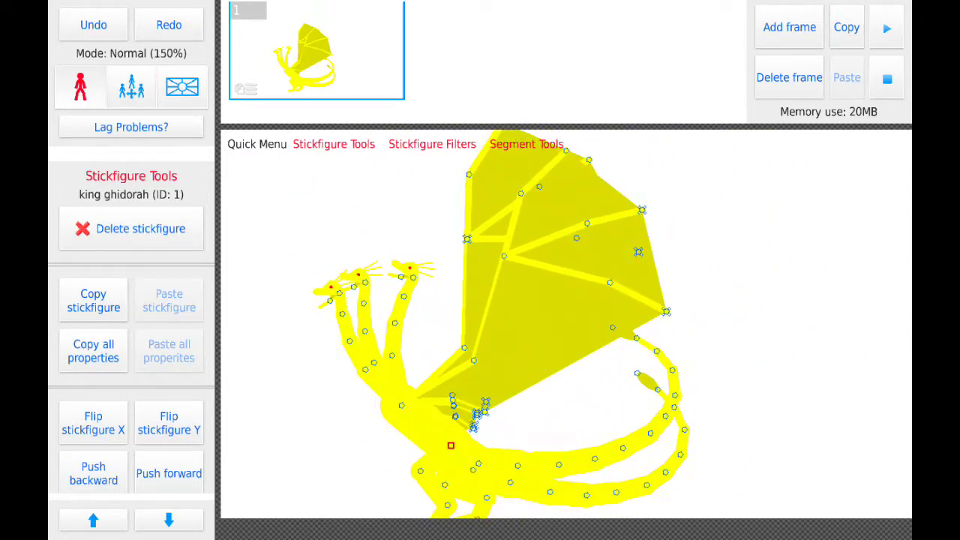
{"action": "scroll", "coordinate": [525, 315], "scroll_direction": "down", "scroll_amount": 3}
{"action": "left_click", "coordinate": [751, 465]}
{"action": "left_click_drag", "start_coordinate": [675, 376], "coordinate": [675, 307]}
{"action": "left_click_drag", "start_coordinate": [484, 307], "coordinate": [540, 248]}
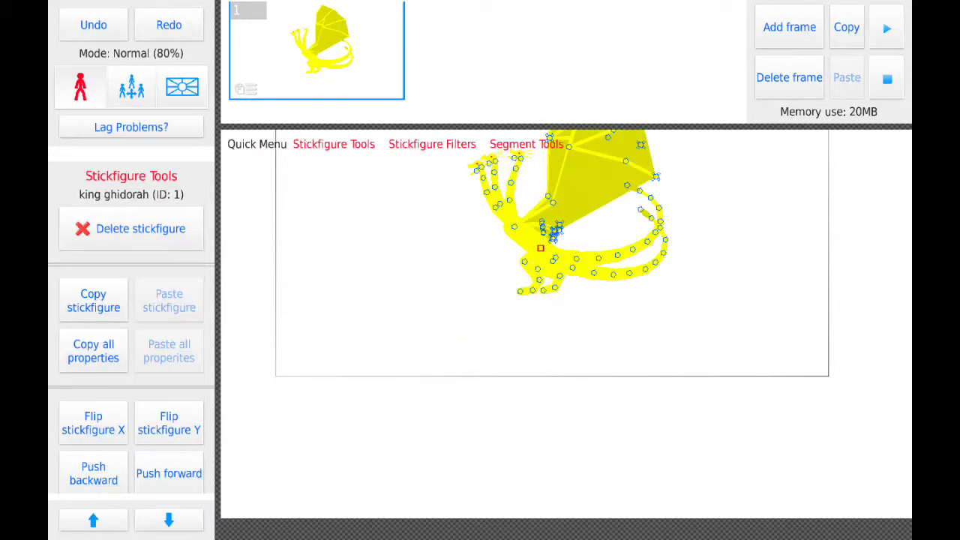
{"action": "left_click", "coordinate": [675, 337]}
{"action": "scroll", "coordinate": [540, 248], "scroll_direction": "up", "scroll_amount": 5}
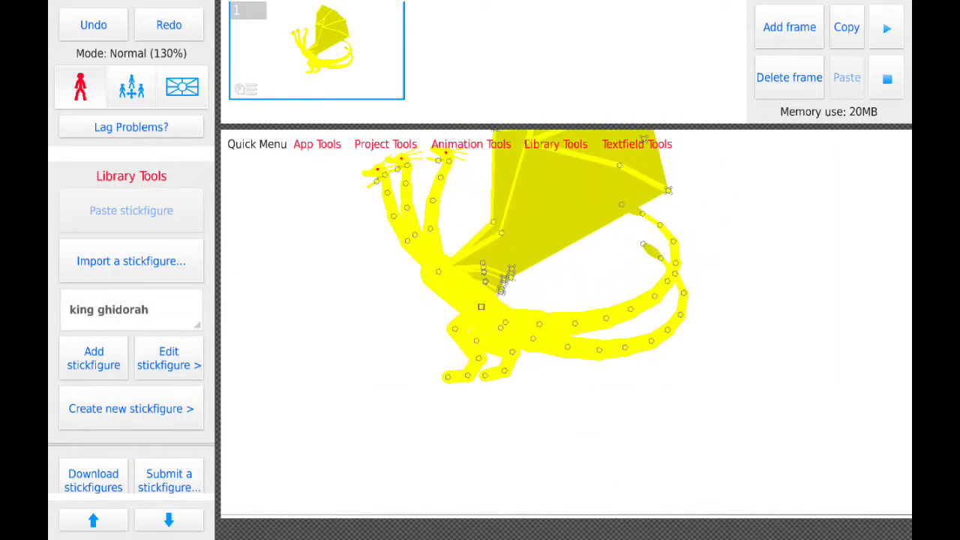
{"action": "scroll", "coordinate": [495, 285], "scroll_direction": "up", "scroll_amount": 2}
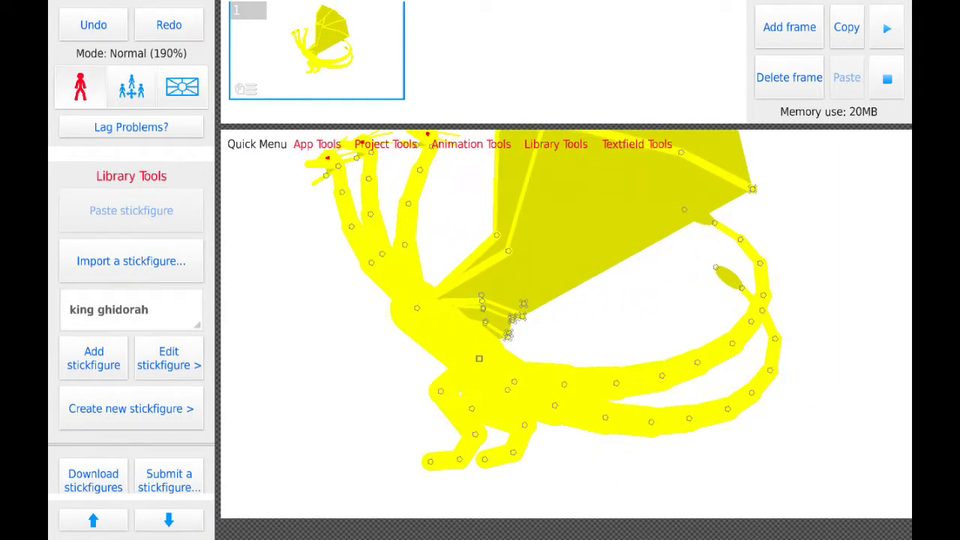
{"action": "scroll", "coordinate": [495, 285], "scroll_direction": "up", "scroll_amount": 4}
Step: Pan and zoom between 170% and 250% until the wing and nearest head fill the view
{"action": "left_click_drag", "start_coordinate": [495, 285], "coordinate": [525, 368]}
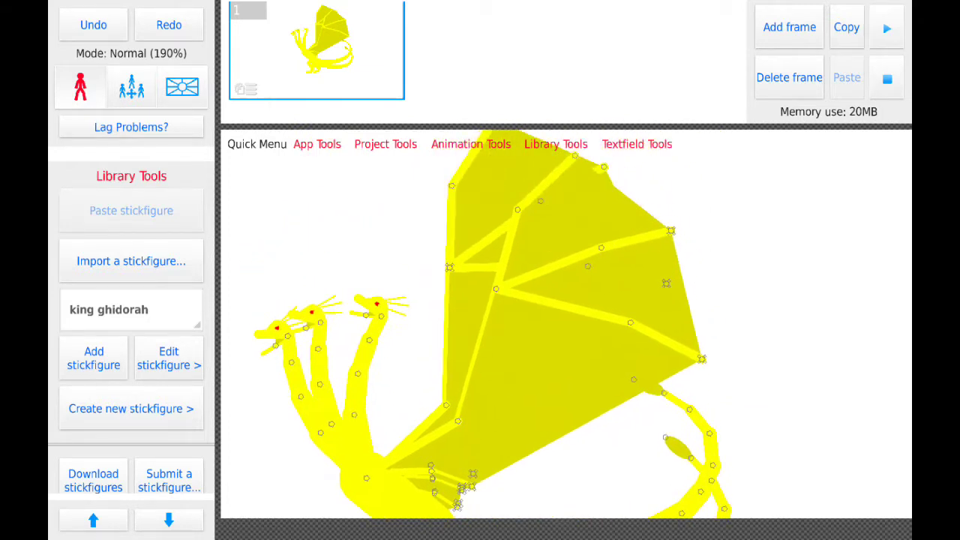
{"action": "mouse_move", "coordinate": [525, 450]}
{"action": "left_mouse_down"}
{"action": "mouse_move", "coordinate": [389, 367]}
{"action": "mouse_move", "coordinate": [478, 403]}
{"action": "mouse_move", "coordinate": [424, 359]}
{"action": "left_mouse_up"}
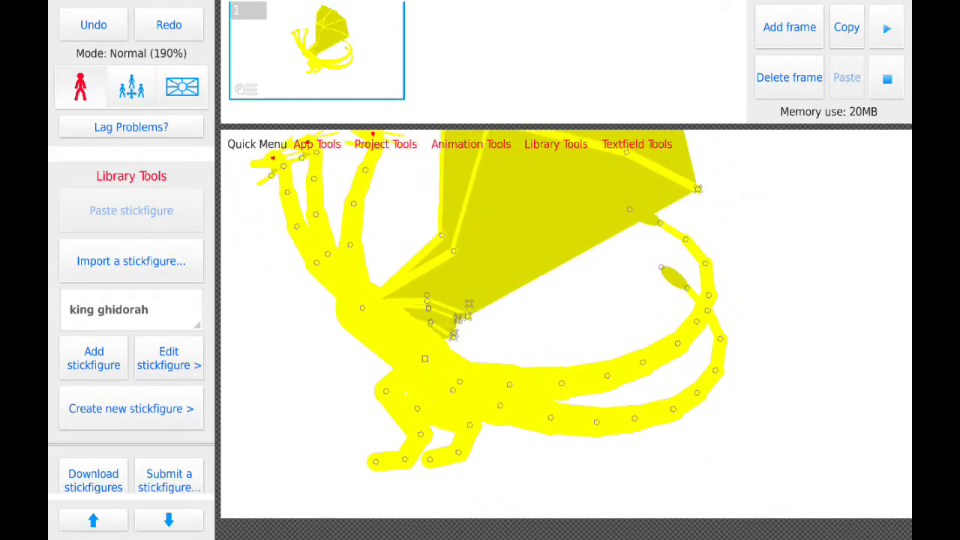
{"action": "left_click_drag", "start_coordinate": [424, 359], "coordinate": [435, 346]}
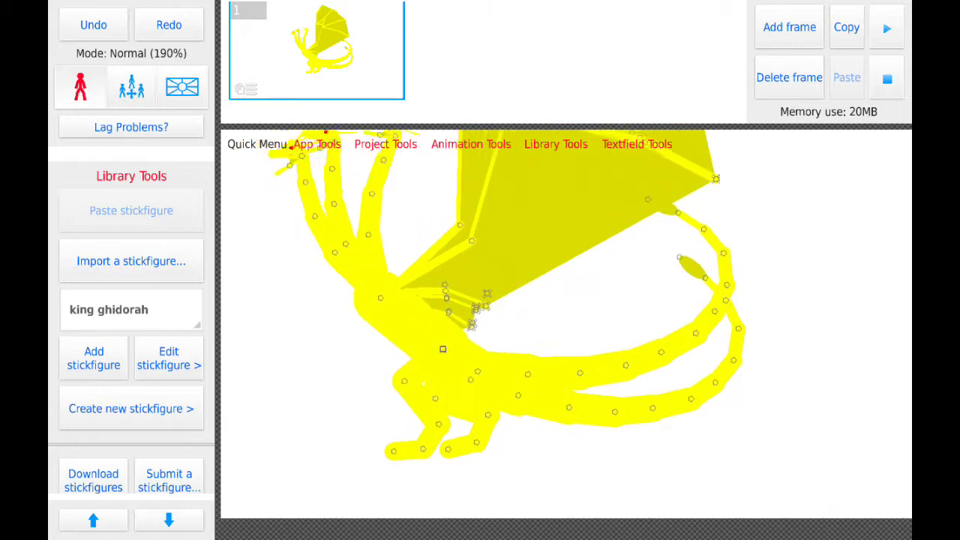
{"action": "scroll", "coordinate": [435, 345], "scroll_direction": "up", "scroll_amount": 3}
{"action": "scroll", "coordinate": [435, 345], "scroll_direction": "down", "scroll_amount": 4}
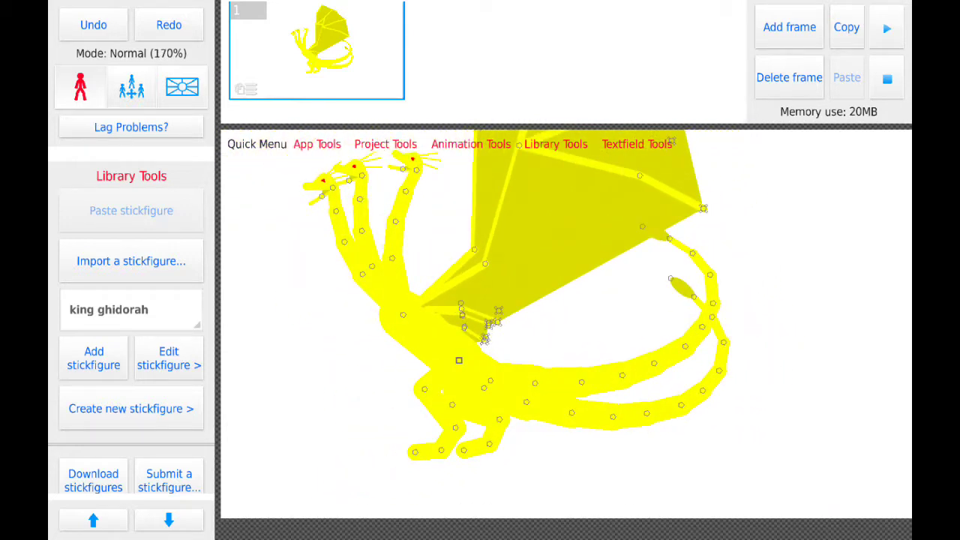
{"action": "left_click_drag", "start_coordinate": [435, 345], "coordinate": [556, 503]}
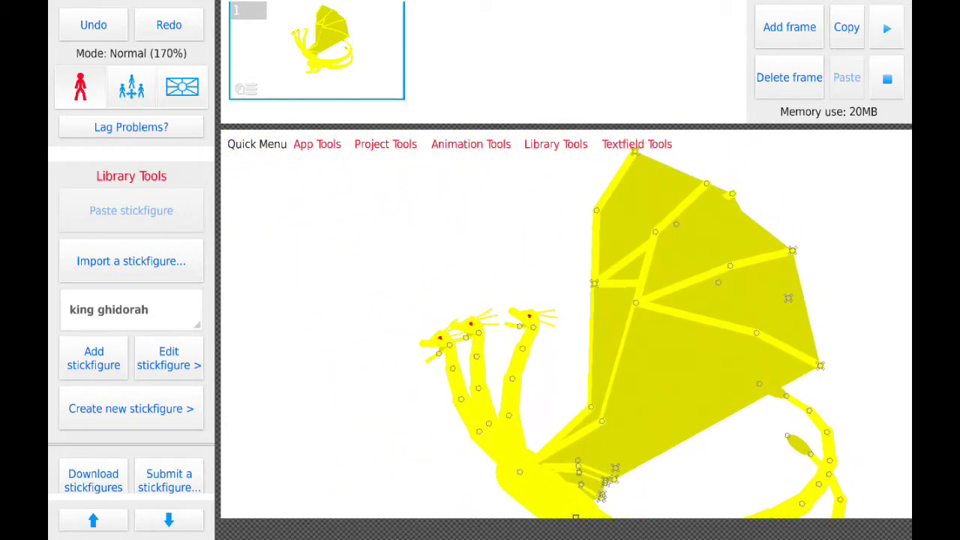
{"action": "left_click_drag", "start_coordinate": [555, 450], "coordinate": [480, 390]}
{"action": "scroll", "coordinate": [480, 390], "scroll_direction": "up", "scroll_amount": 4}
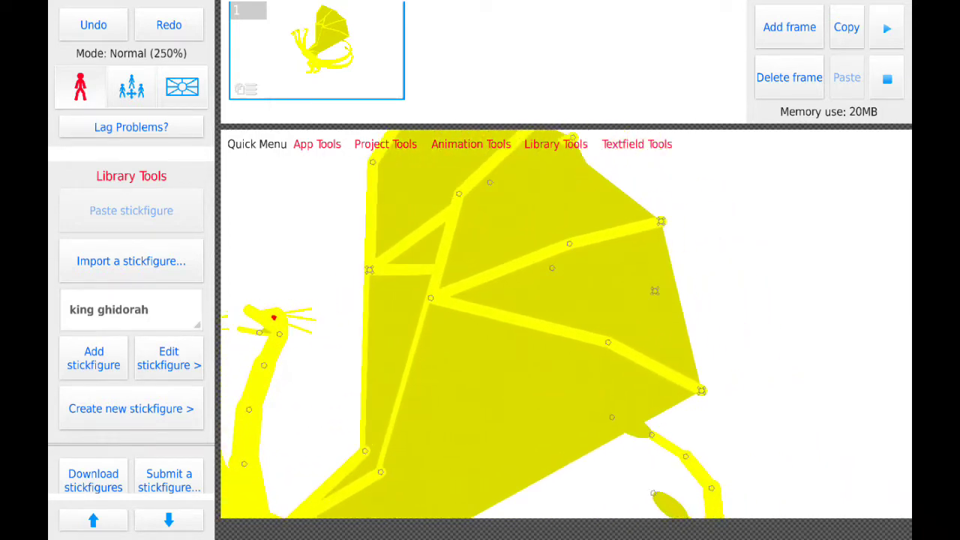
Step: Drag an upper wing joint down to a new pose, deselect, and frame the wing tip
{"action": "mouse_move", "coordinate": [569, 244]}
{"action": "left_mouse_down"}
{"action": "mouse_move", "coordinate": [547, 400]}
{"action": "mouse_move", "coordinate": [570, 345]}
{"action": "left_mouse_up"}
{"action": "left_click", "coordinate": [787, 300]}
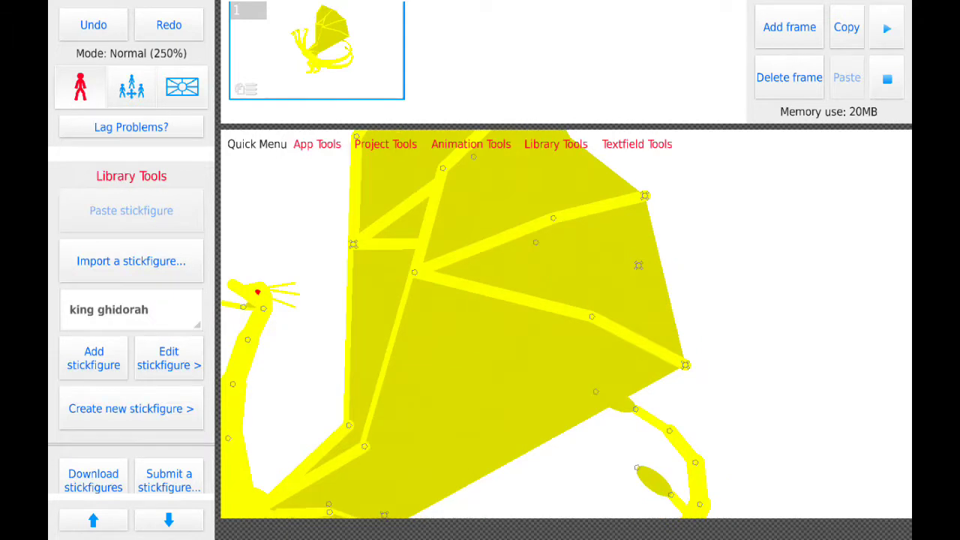
{"action": "left_click_drag", "start_coordinate": [525, 375], "coordinate": [480, 315]}
{"action": "left_click_drag", "start_coordinate": [675, 285], "coordinate": [781, 360]}
{"action": "left_click_drag", "start_coordinate": [749, 332], "coordinate": [743, 391]}
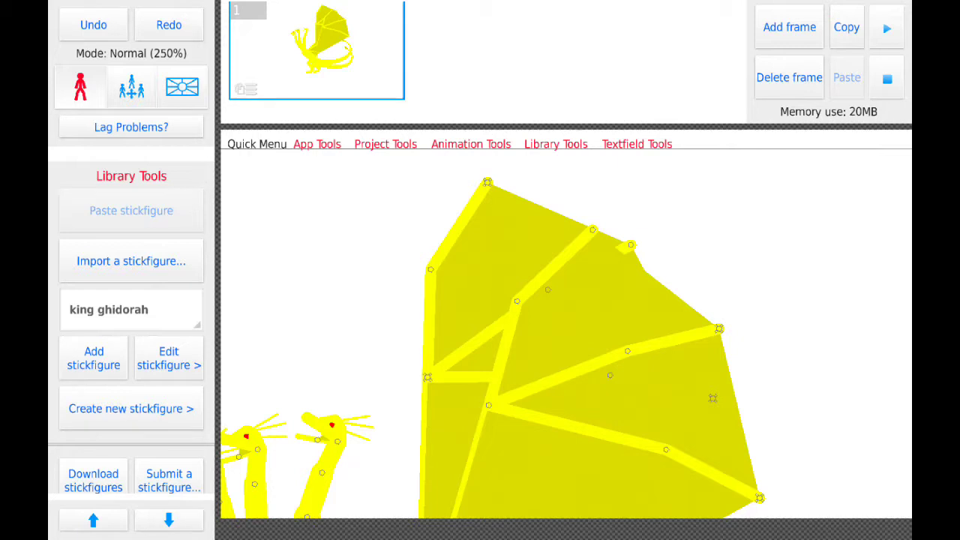
Step: Nudge the wing tip right and bend a lower wing joint, then deselect
{"action": "left_click", "coordinate": [487, 181]}
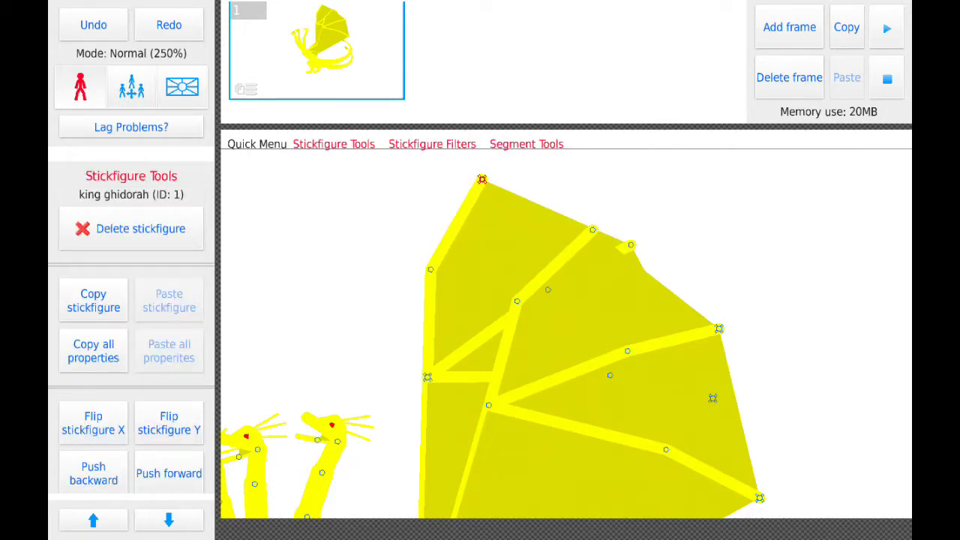
{"action": "left_click_drag", "start_coordinate": [482, 180], "coordinate": [487, 183]}
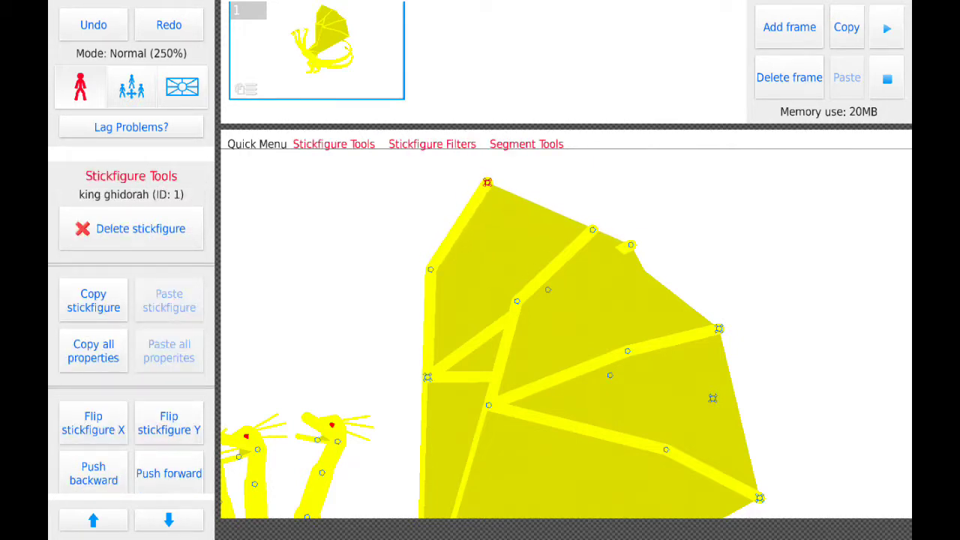
{"action": "left_click_drag", "start_coordinate": [427, 377], "coordinate": [442, 378]}
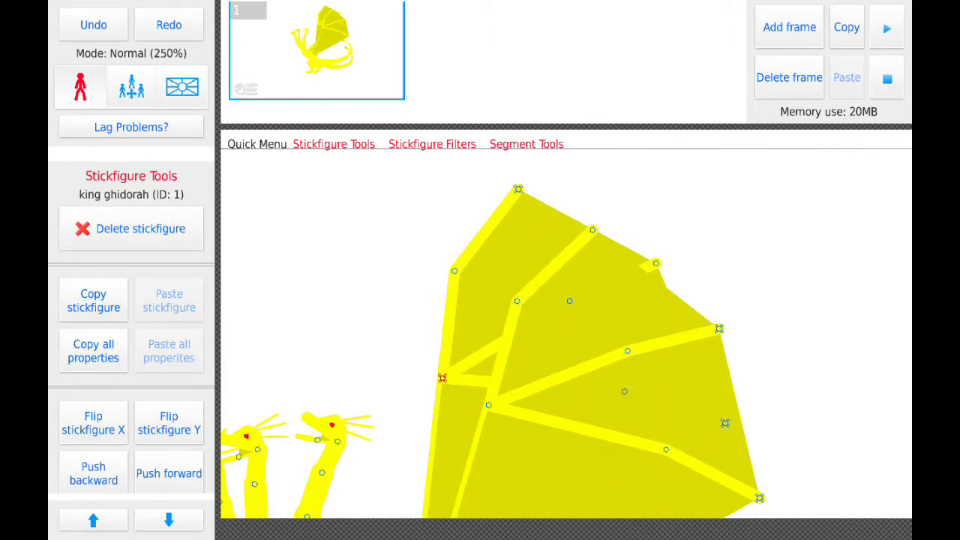
{"action": "left_click", "coordinate": [825, 225]}
{"action": "left_click_drag", "start_coordinate": [525, 338], "coordinate": [510, 296]}
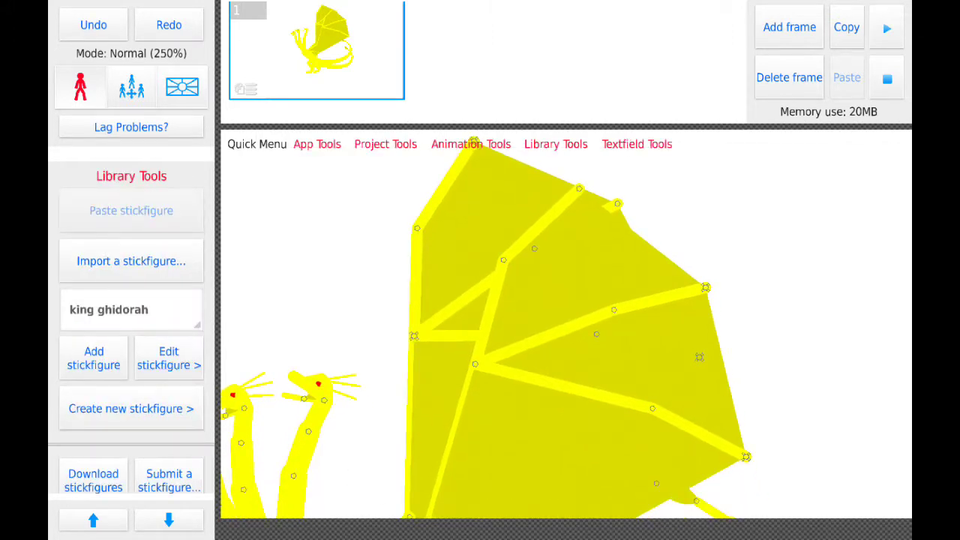
Step: Pull another wing joint inward, undo it, deselect, and bring the body and tail into view
{"action": "left_click_drag", "start_coordinate": [475, 365], "coordinate": [465, 362]}
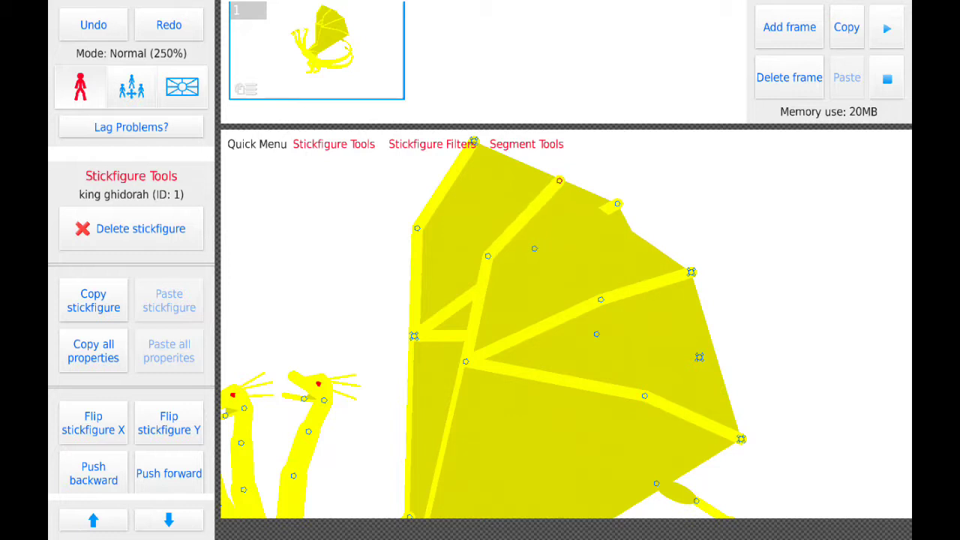
{"action": "left_click", "coordinate": [93, 25]}
{"action": "left_click", "coordinate": [825, 300]}
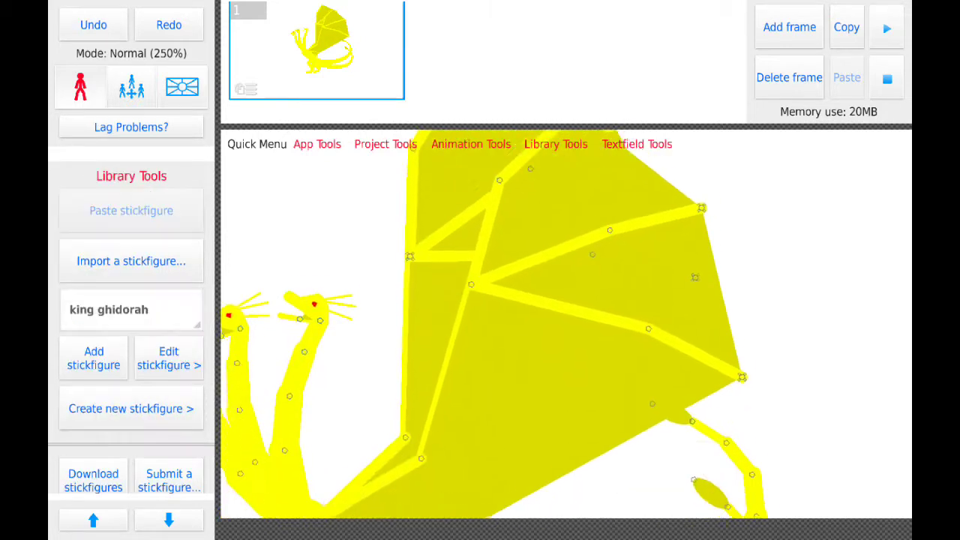
{"action": "left_click_drag", "start_coordinate": [525, 375], "coordinate": [530, 363]}
{"action": "left_click_drag", "start_coordinate": [525, 412], "coordinate": [525, 263]}
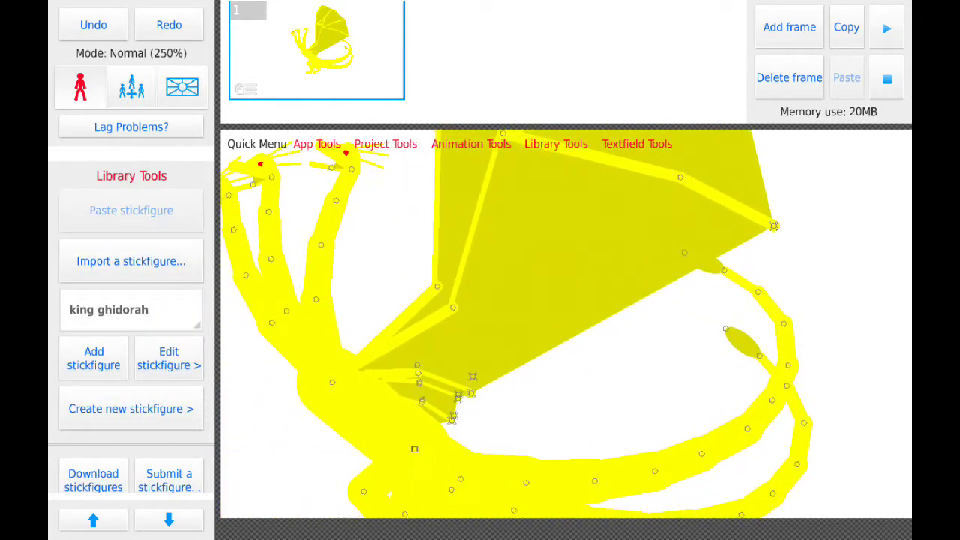